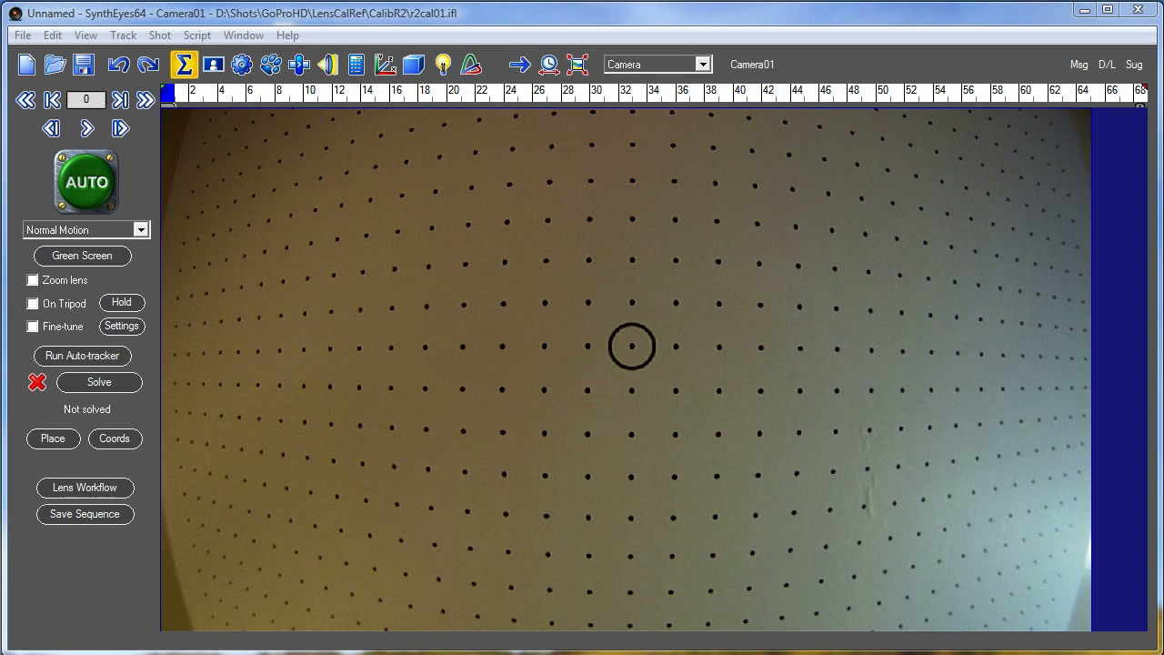
- Create lens grid trackers on every grid dot and track them through the shot to frame 68
mouse_move(168, 92)
mouse_down()
mouse_move(759, 169)
mouse_move(1111, 174)
mouse_move(1139, 153)
mouse_move(837, 172)
mouse_move(225, 163)
mouse_move(135, 150)
mouse_move(379, 143)
mouse_move(1124, 179)
mouse_move(1075, 187)
mouse_move(103, 160)
mouse_move(1138, 223)
mouse_move(391, 219)
mouse_move(164, 241)
mouse_move(197, 252)
mouse_move(501, 242)
mouse_move(1136, 273)
mouse_move(447, 233)
mouse_move(239, 252)
mouse_move(469, 279)
mouse_move(788, 290)
mouse_move(1137, 273)
mouse_move(91, 181)
mouse_up()
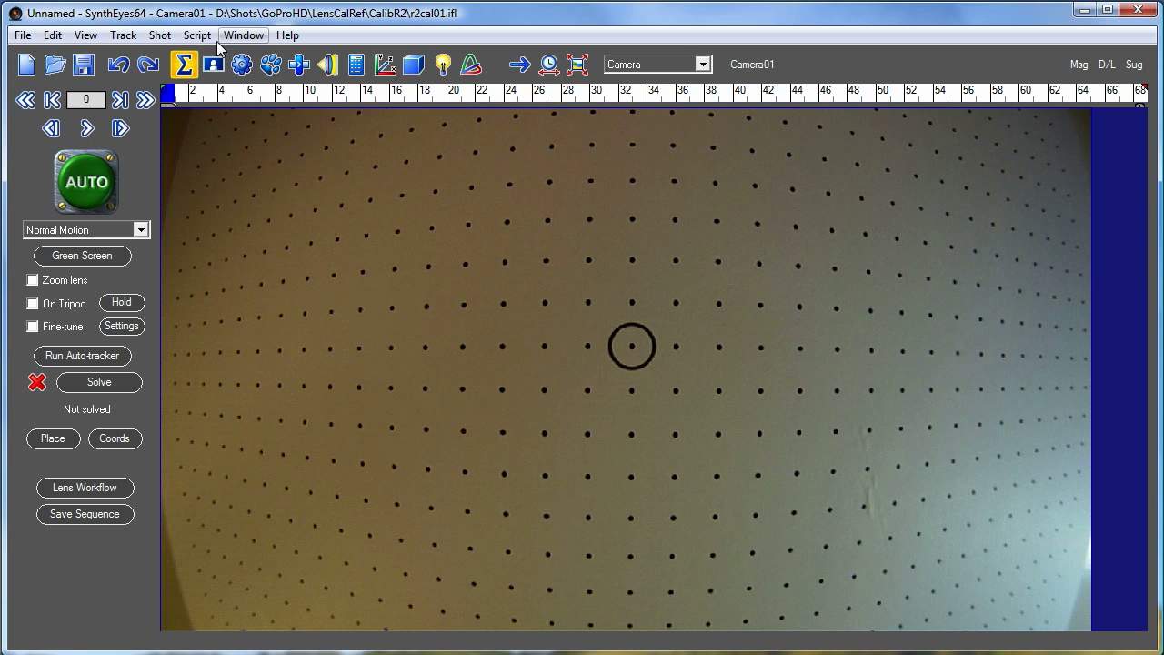
click(161, 36)
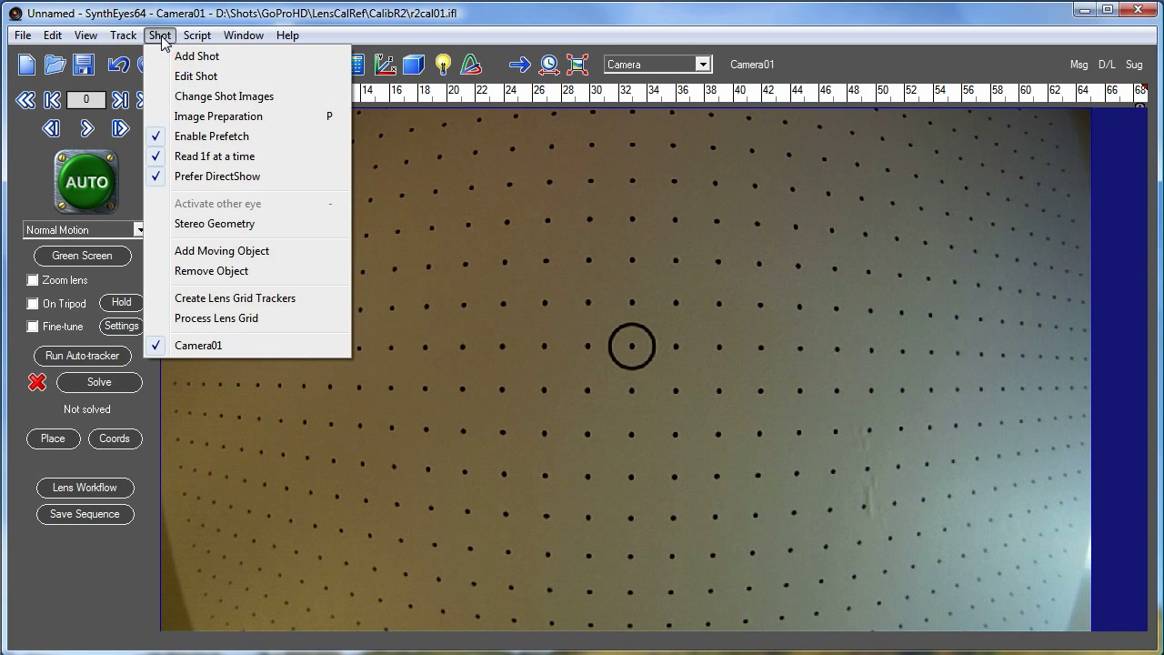
click(218, 298)
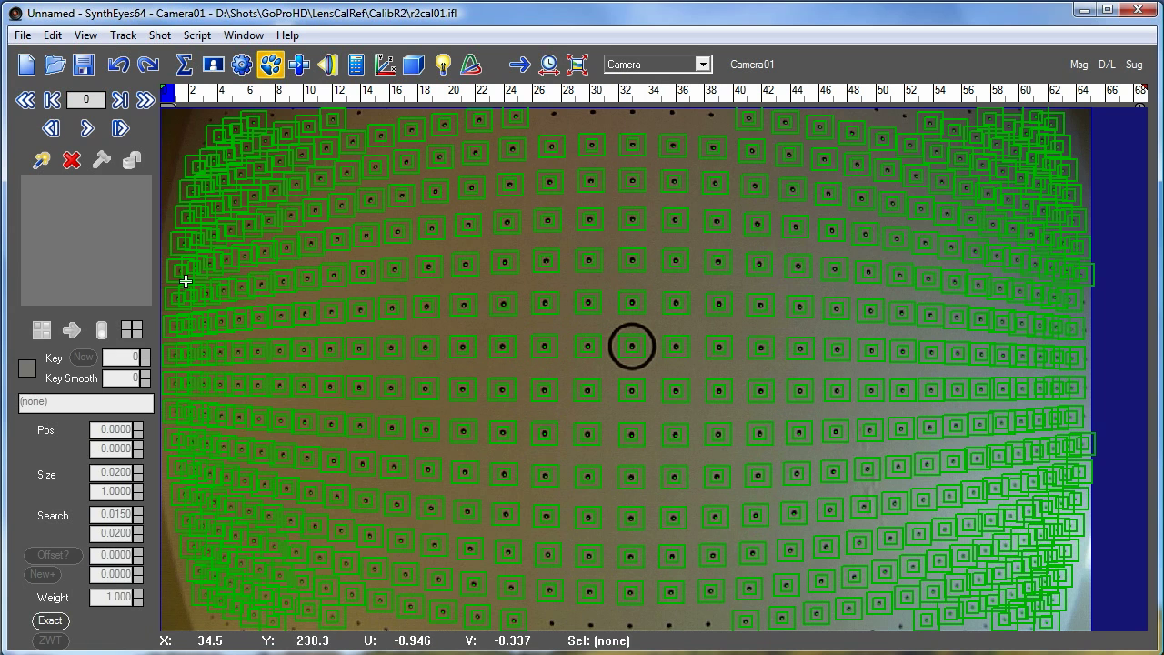
click(87, 131)
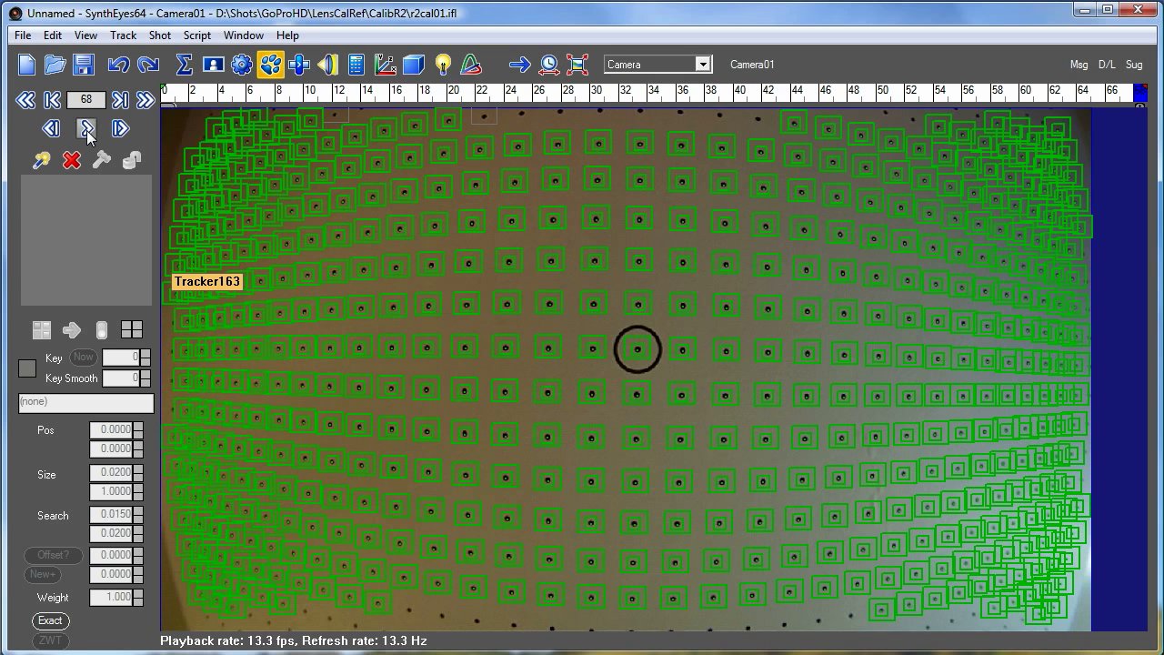
- Select and lock all 499 grid trackers, scrub the shot to check them, then return to frame 0
key(ctrl+a)
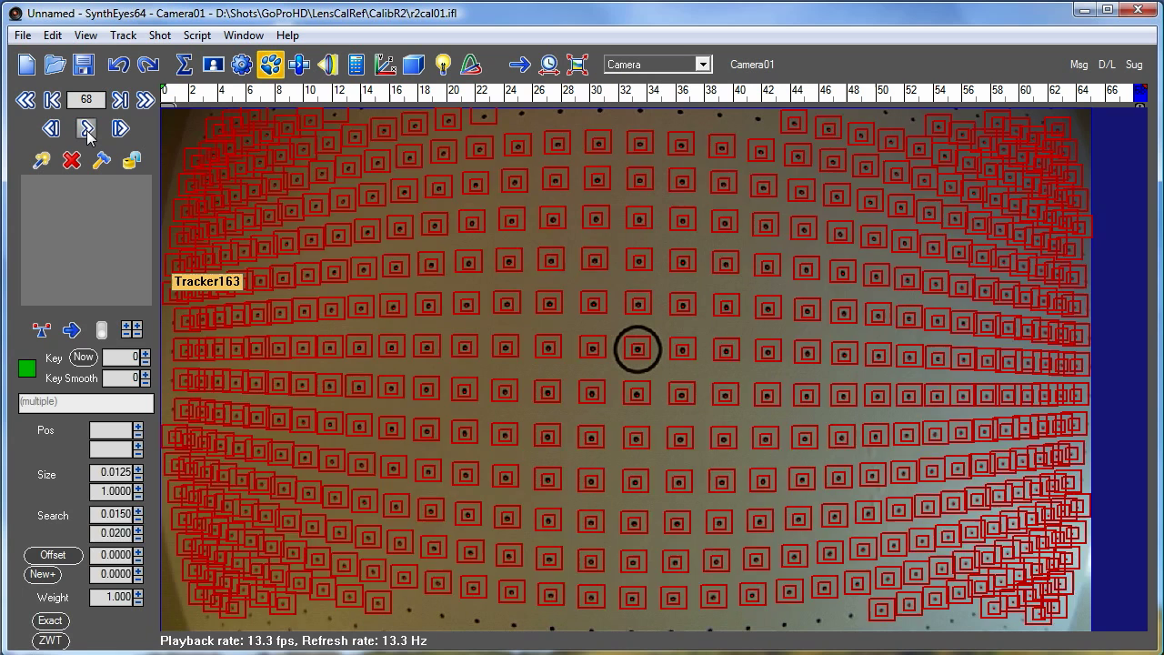
key(shift+l)
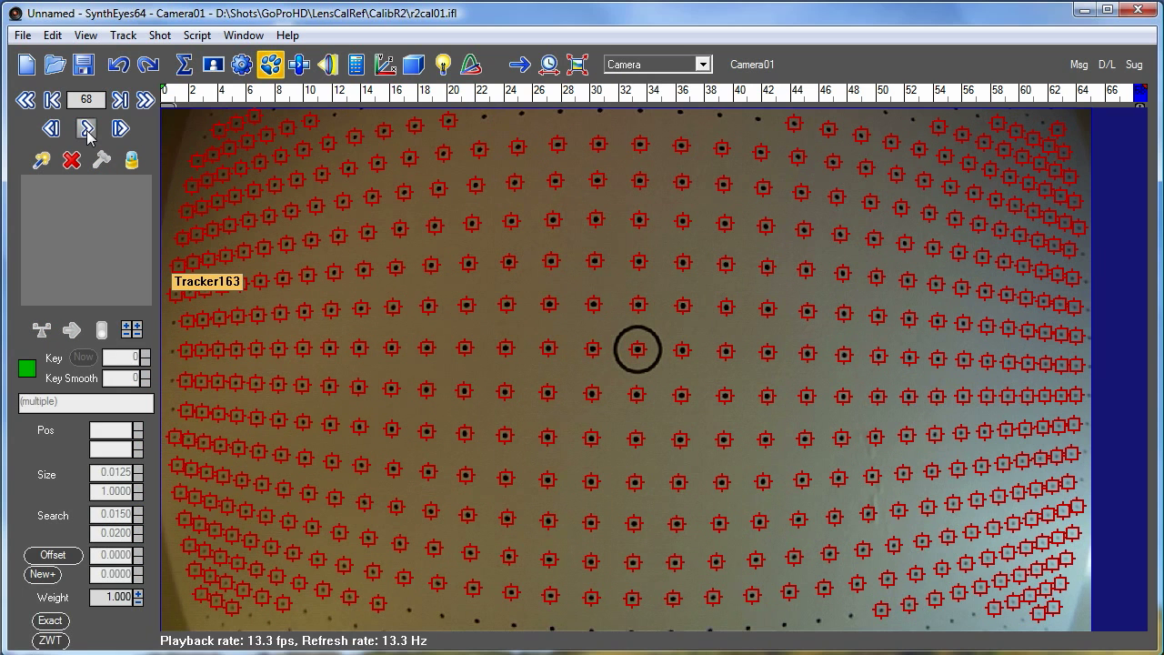
click(192, 95)
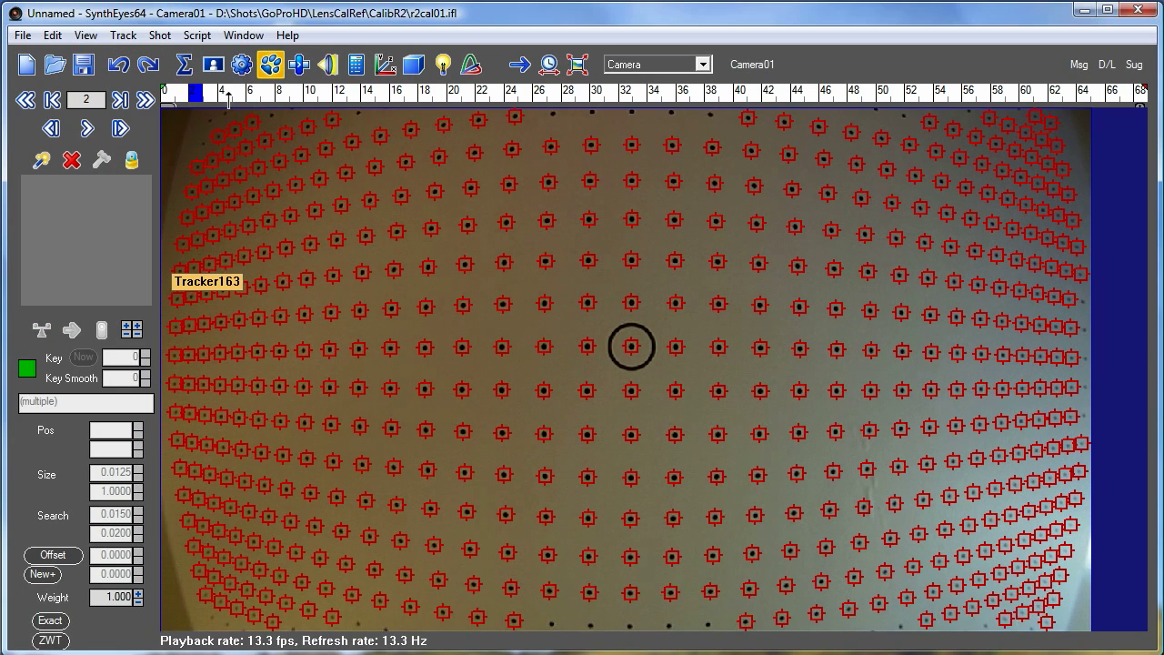
mouse_move(228, 97)
mouse_down()
mouse_move(610, 96)
mouse_move(779, 136)
mouse_move(1009, 155)
mouse_move(1146, 150)
mouse_move(142, 80)
mouse_move(1125, 105)
mouse_up()
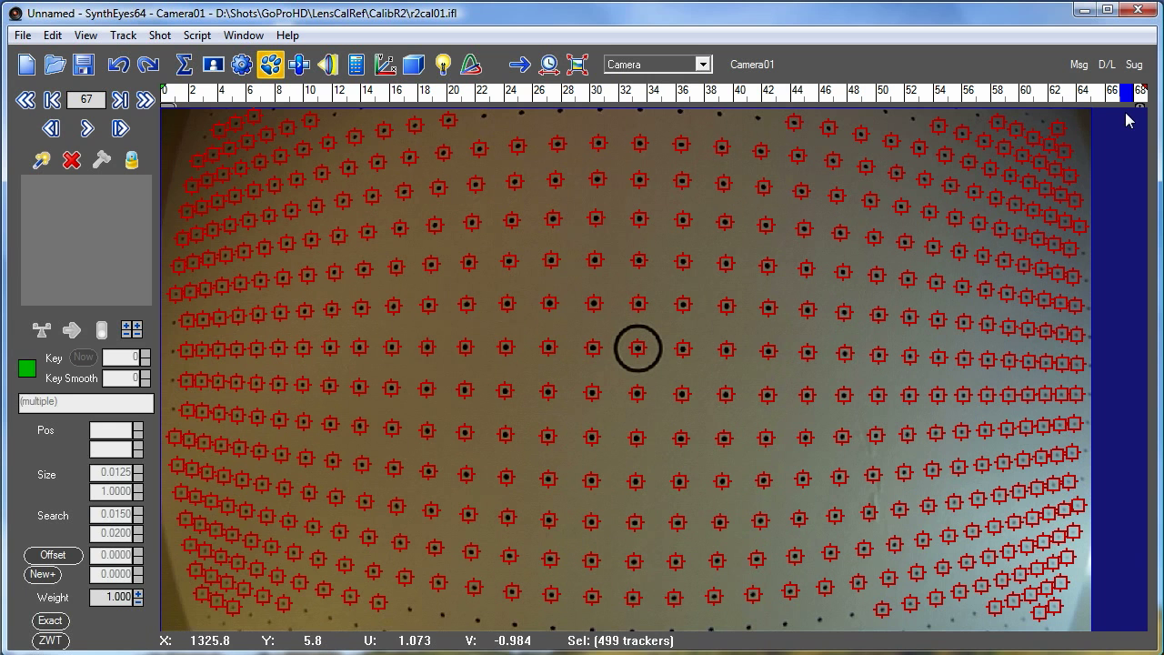
drag(1125, 91, 166, 91)
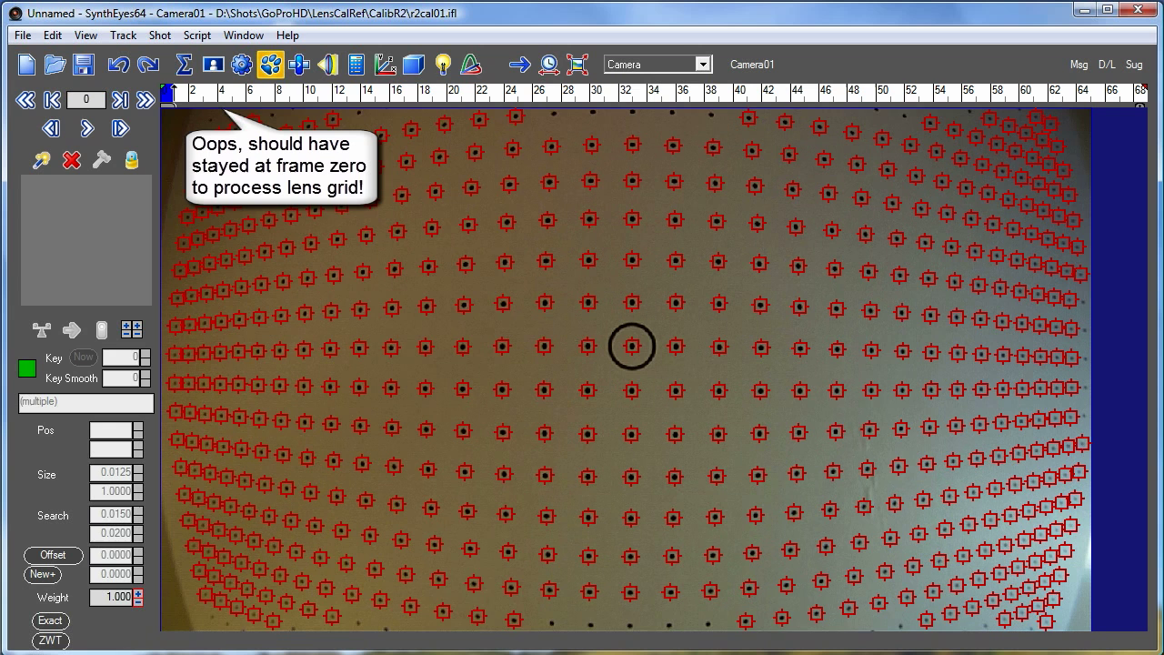
- Go to frame 33 and run Shot > Process Lens Grid
drag(169, 91, 640, 92)
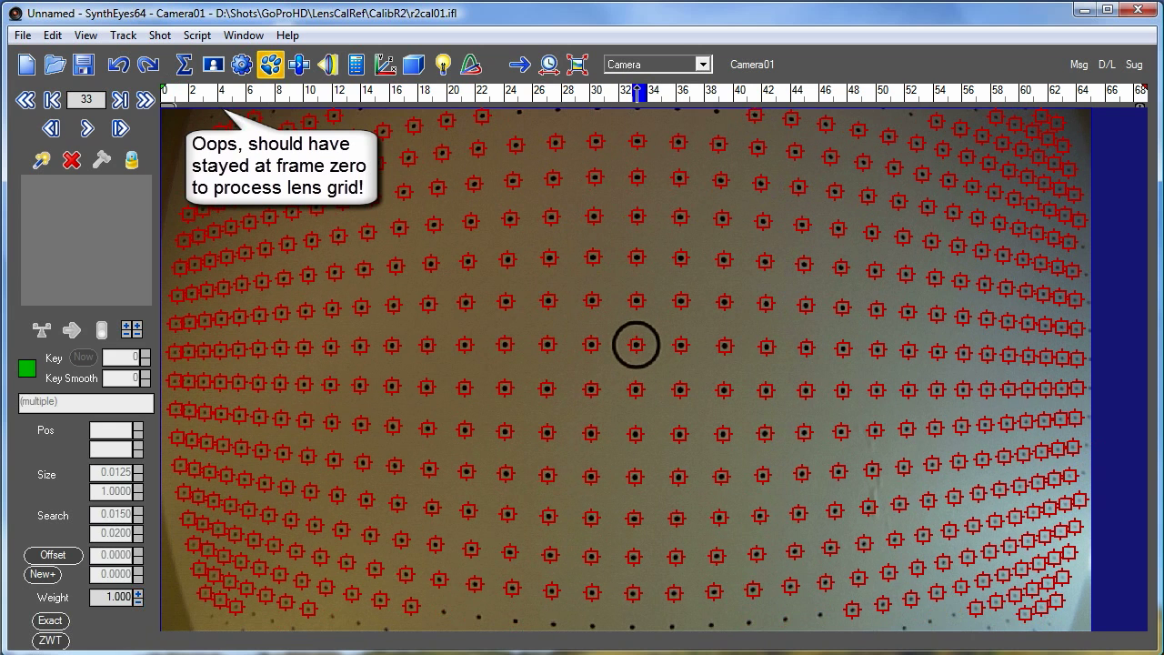
click(155, 37)
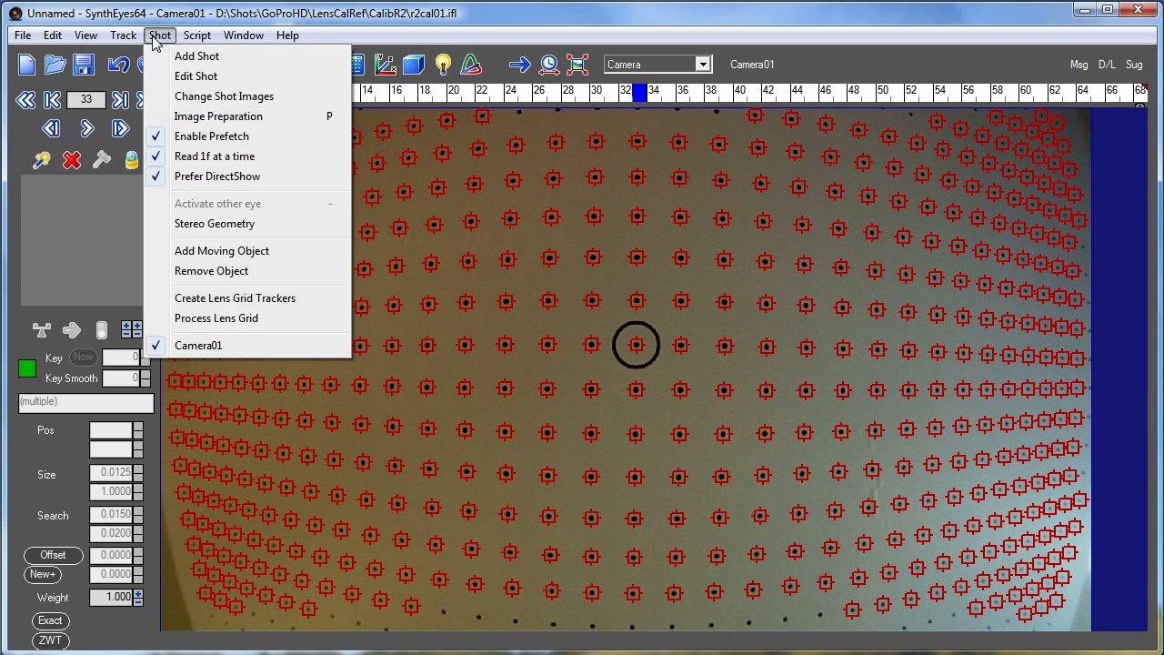
click(216, 319)
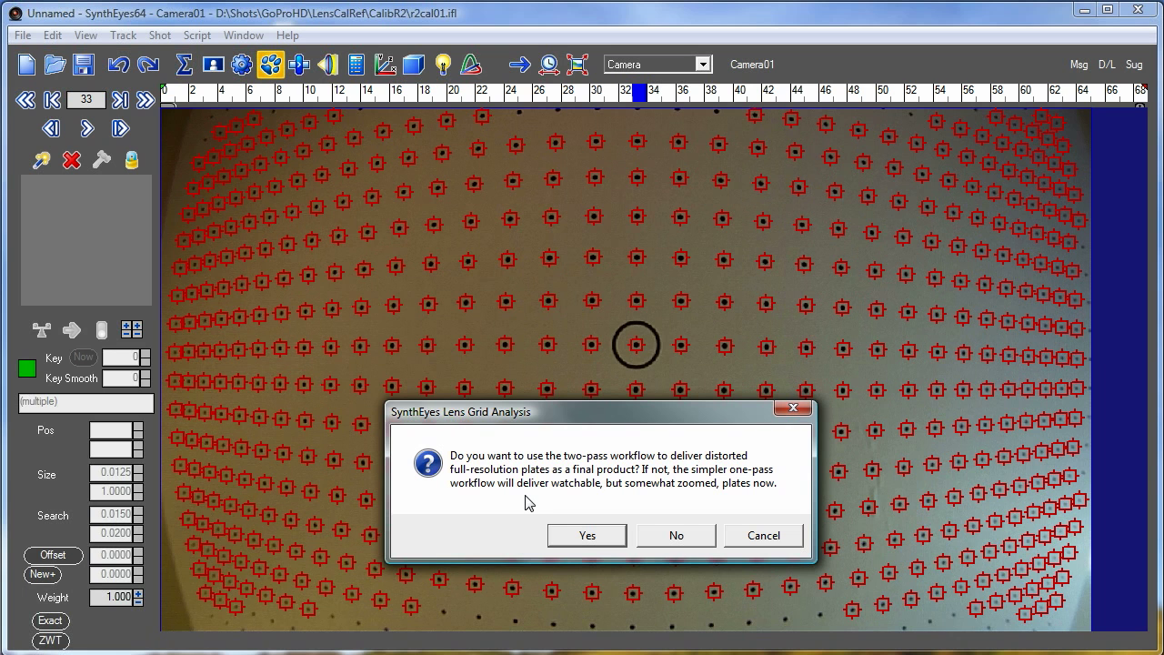
- Answer the workflow question, then accept higher-order fitting and lens-centre calculation
click(561, 537)
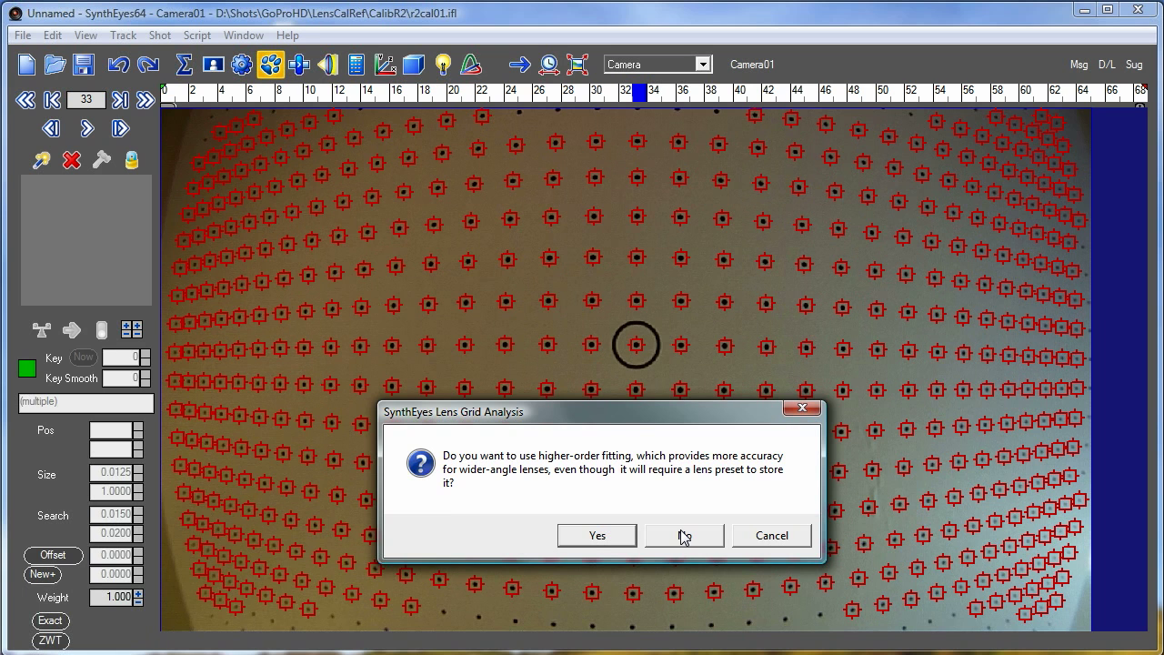
click(596, 536)
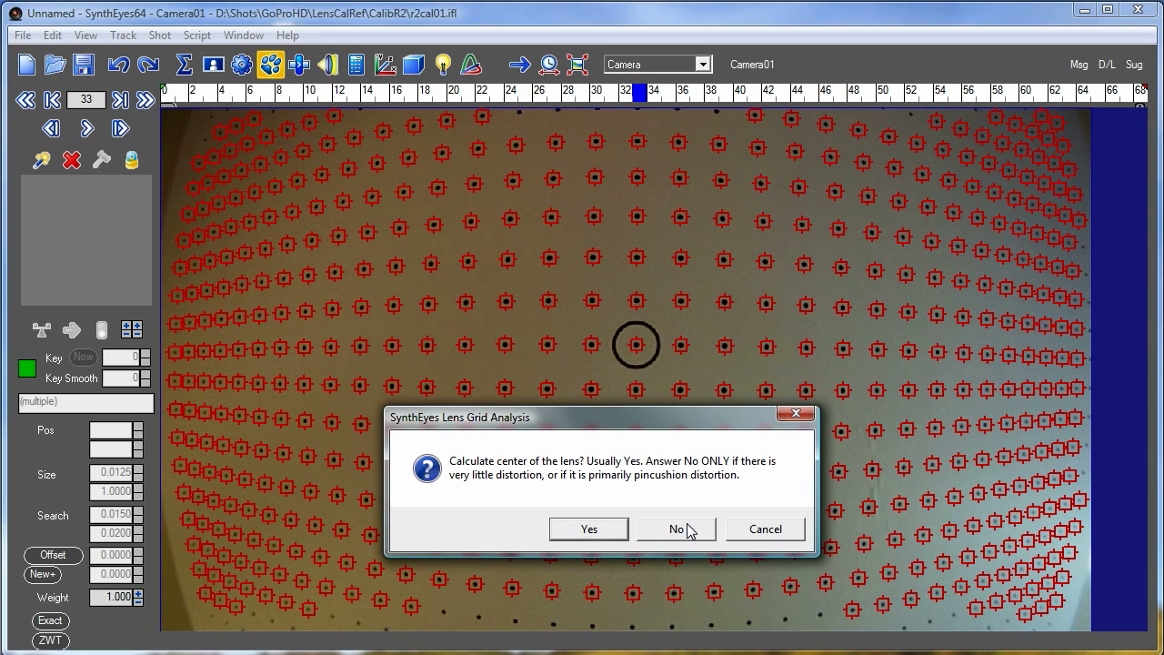
click(585, 528)
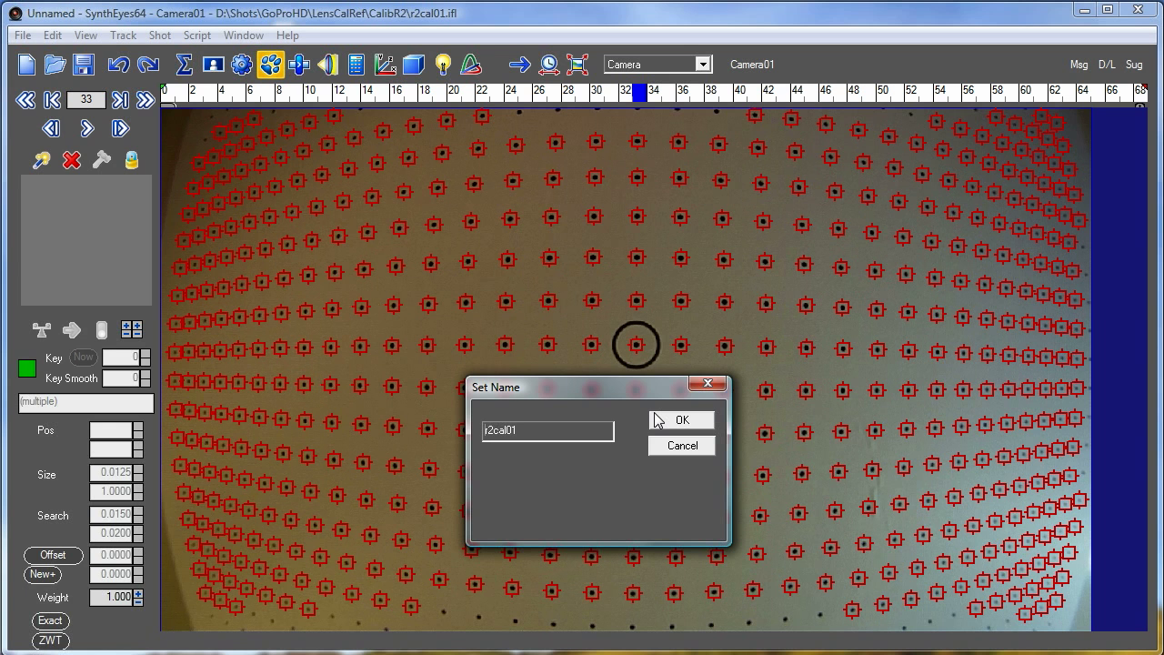
- Accept the name r2cal01 and save r2cal01.lni, replacing the existing preset file
click(656, 419)
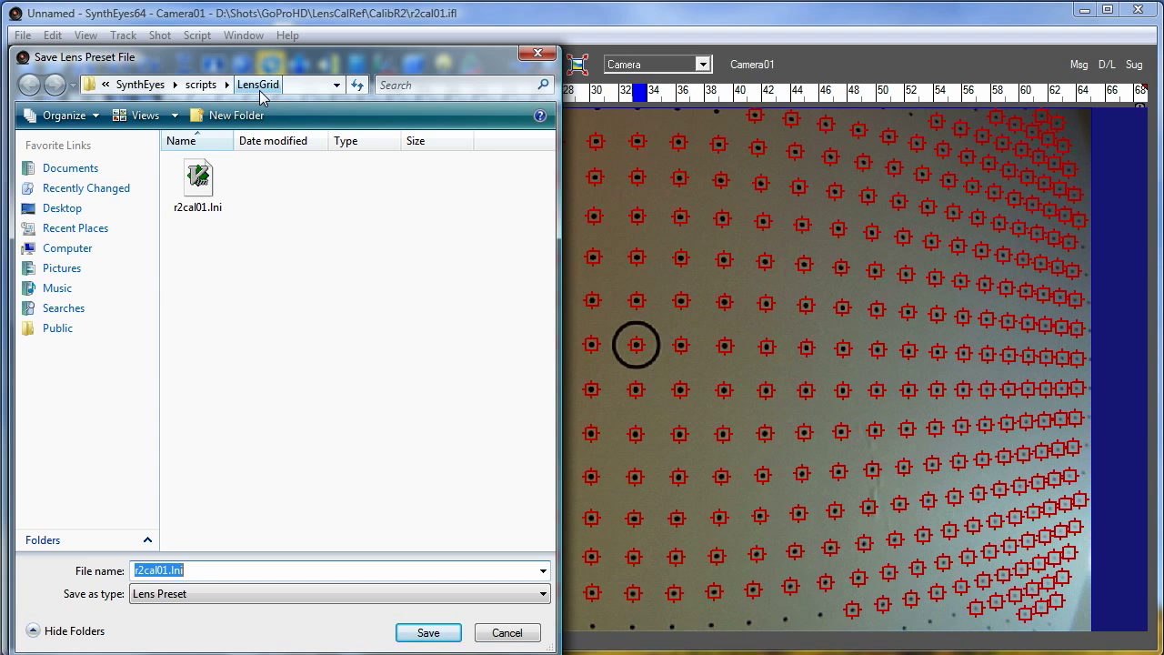
click(425, 634)
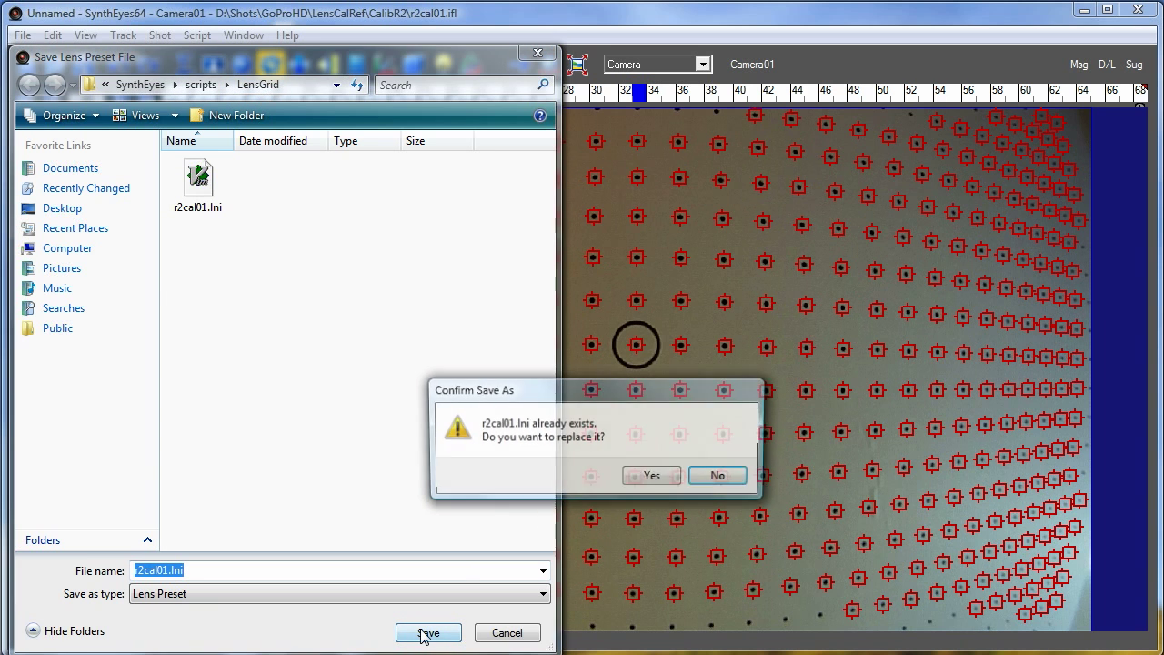
click(654, 476)
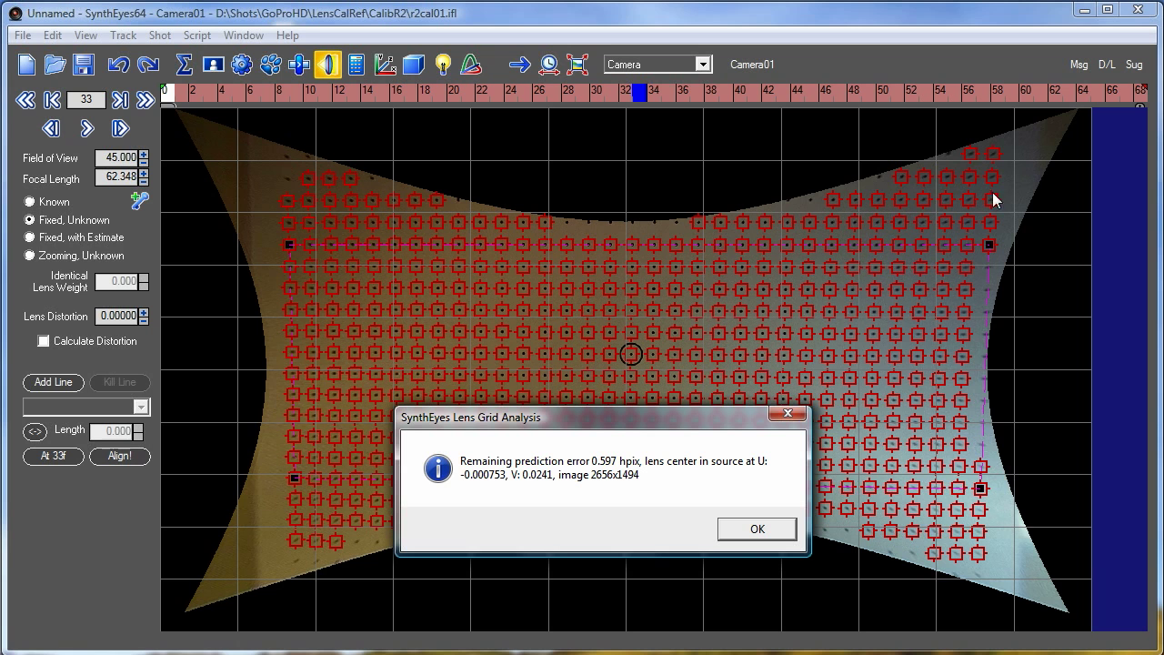
- Dismiss the results report, check the undistorted frames, then undo back to focal length 30.047
click(745, 529)
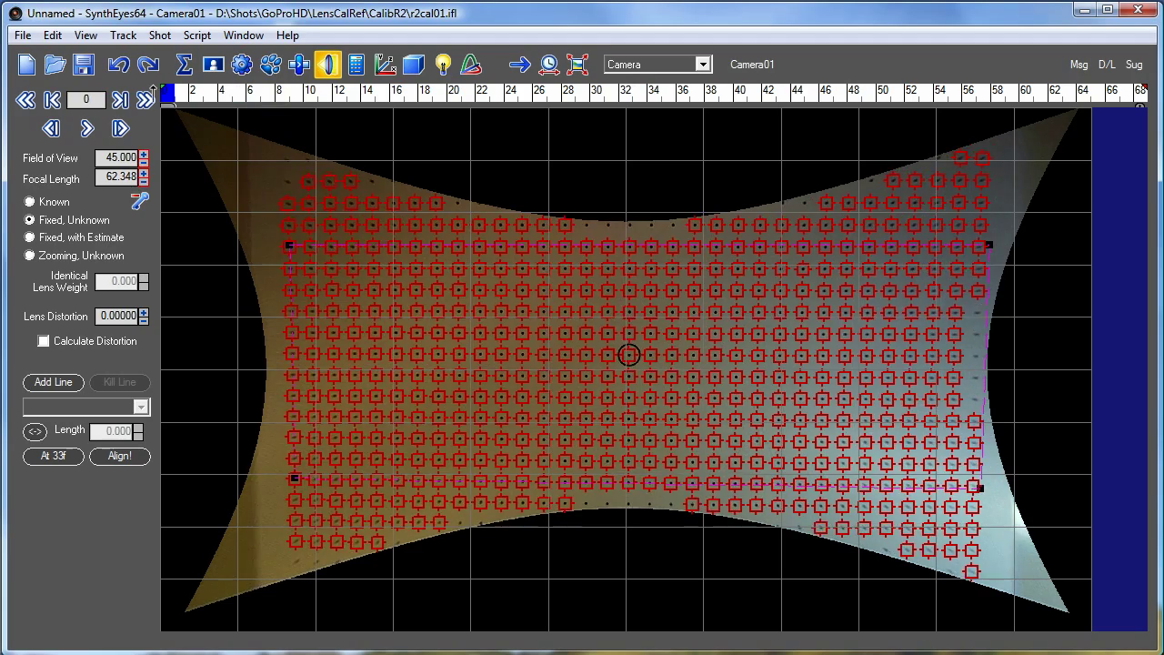
drag(362, 93, 310, 125)
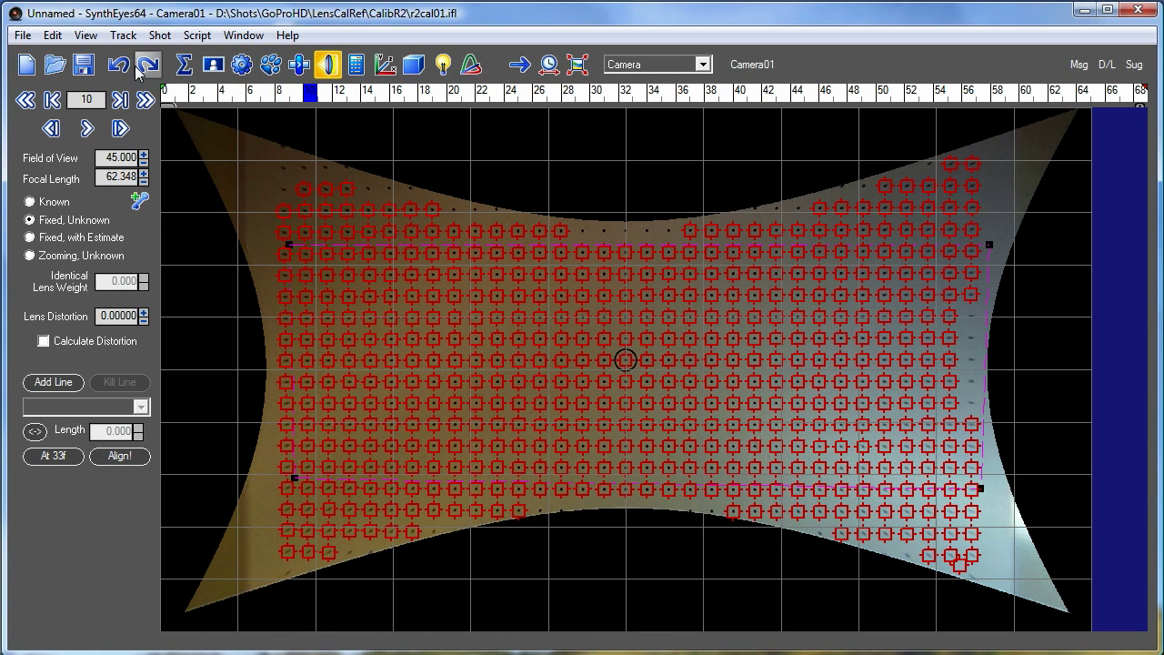
click(124, 66)
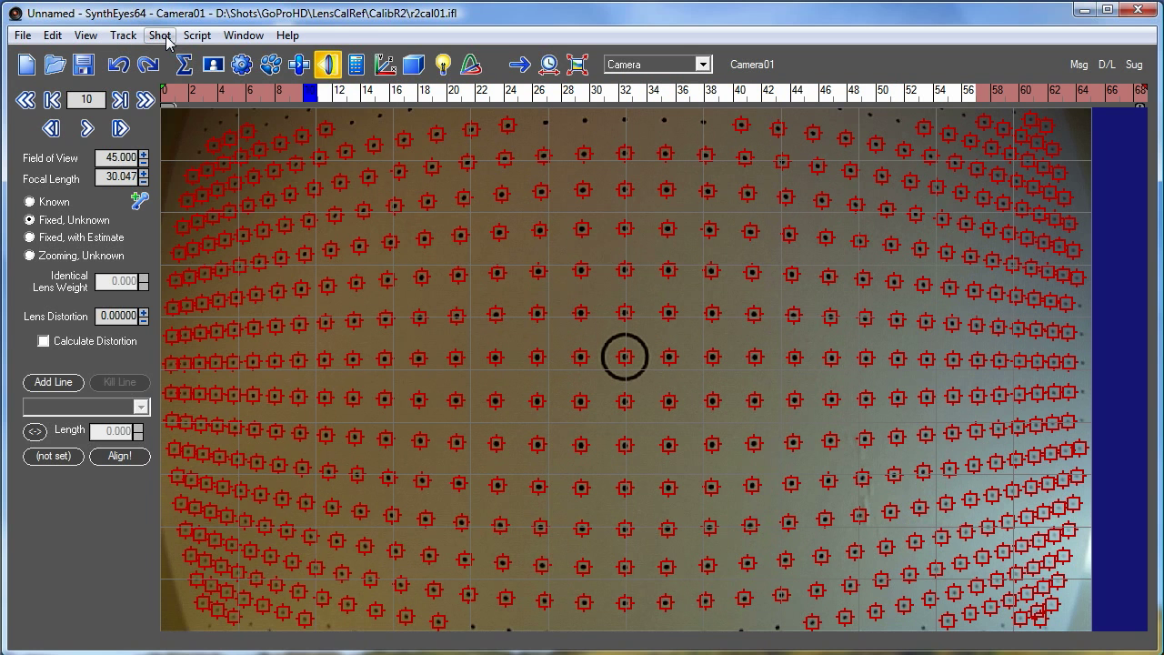
- Rerun Process Lens Grid with the one-pass workflow, higher-order fitting and lens-centre calculation
click(160, 34)
click(241, 318)
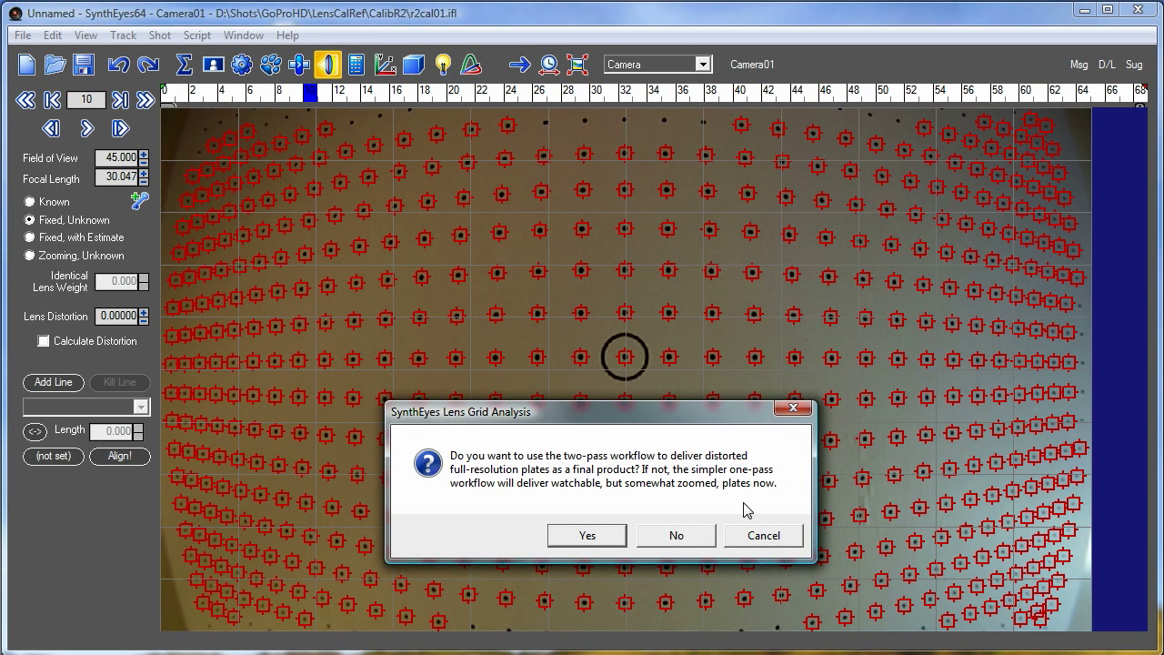
click(671, 538)
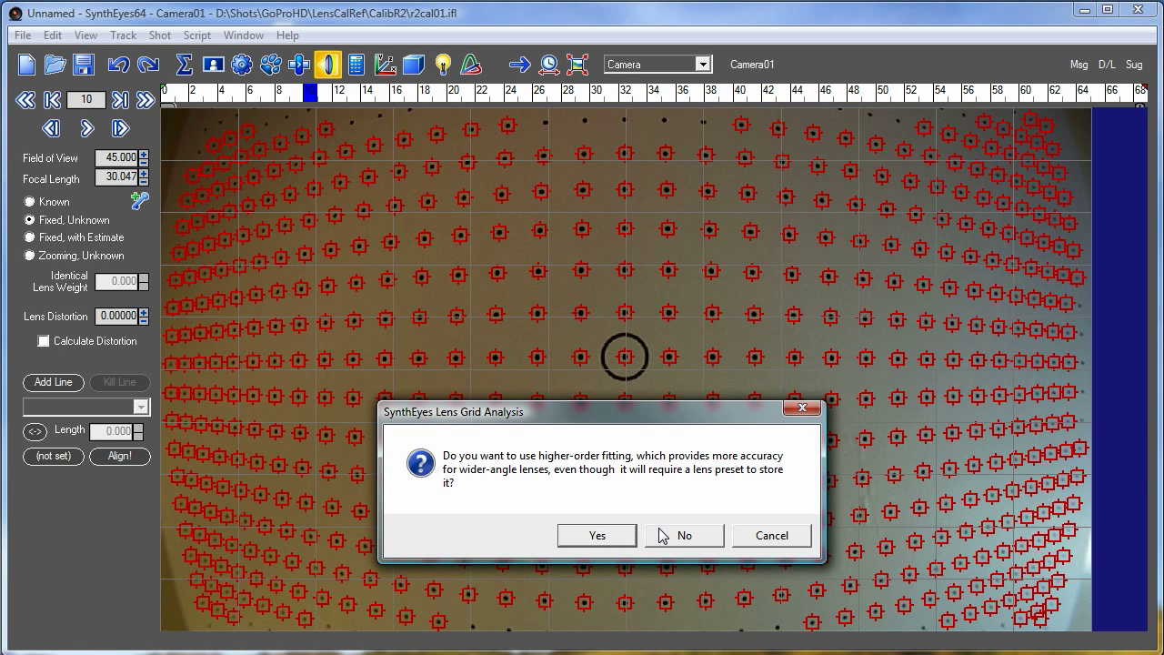
click(603, 536)
click(600, 528)
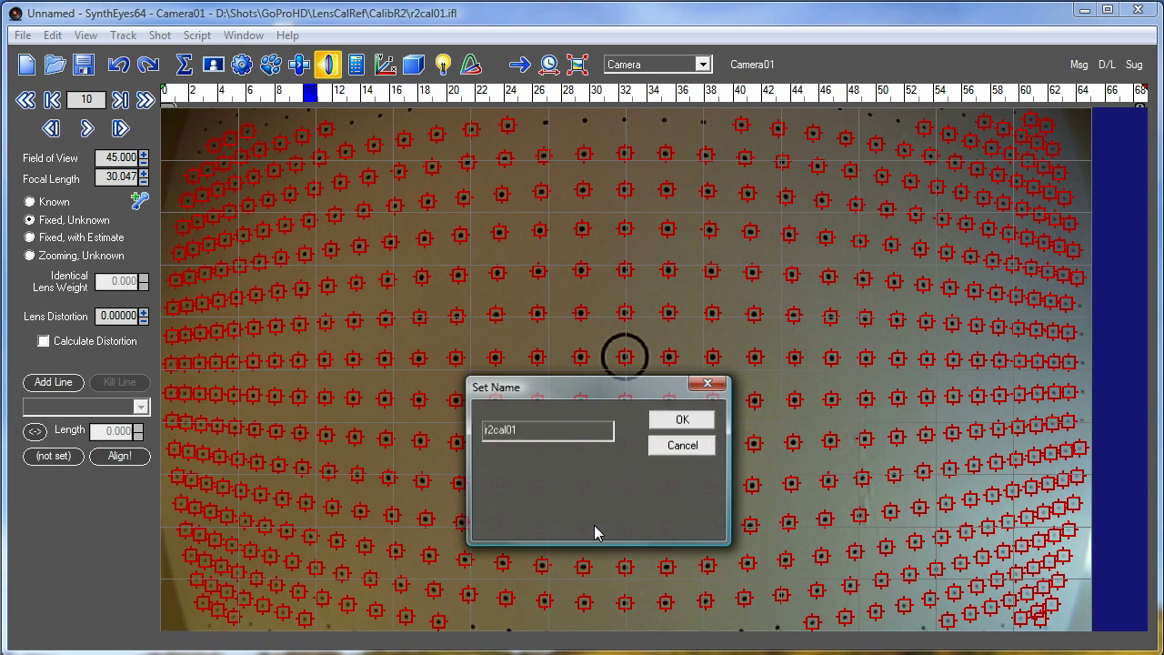
- Save the result as r2cal01.lni, replacing the existing preset, and dismiss the 0.598 hpix report
click(683, 420)
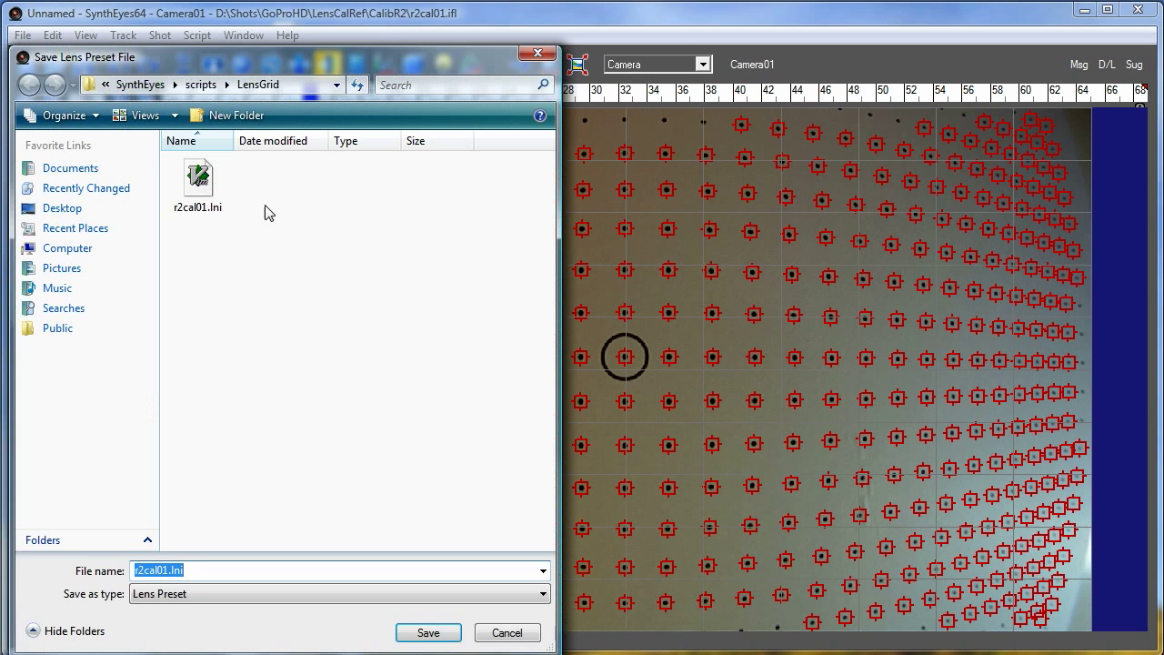
key(Return)
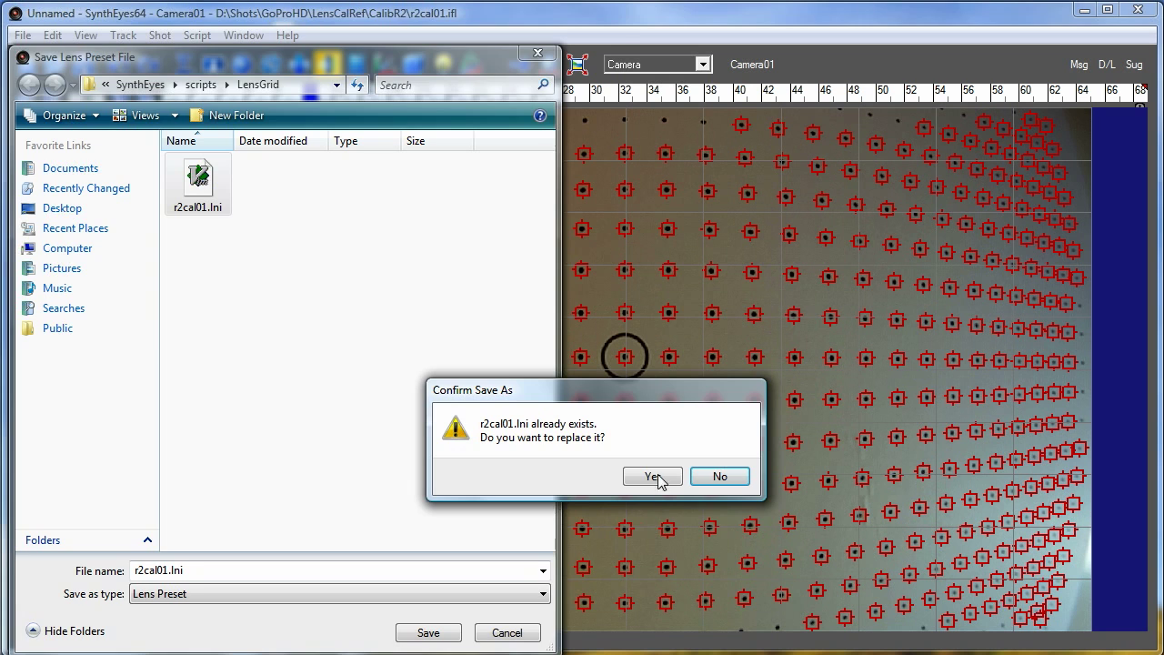
click(657, 477)
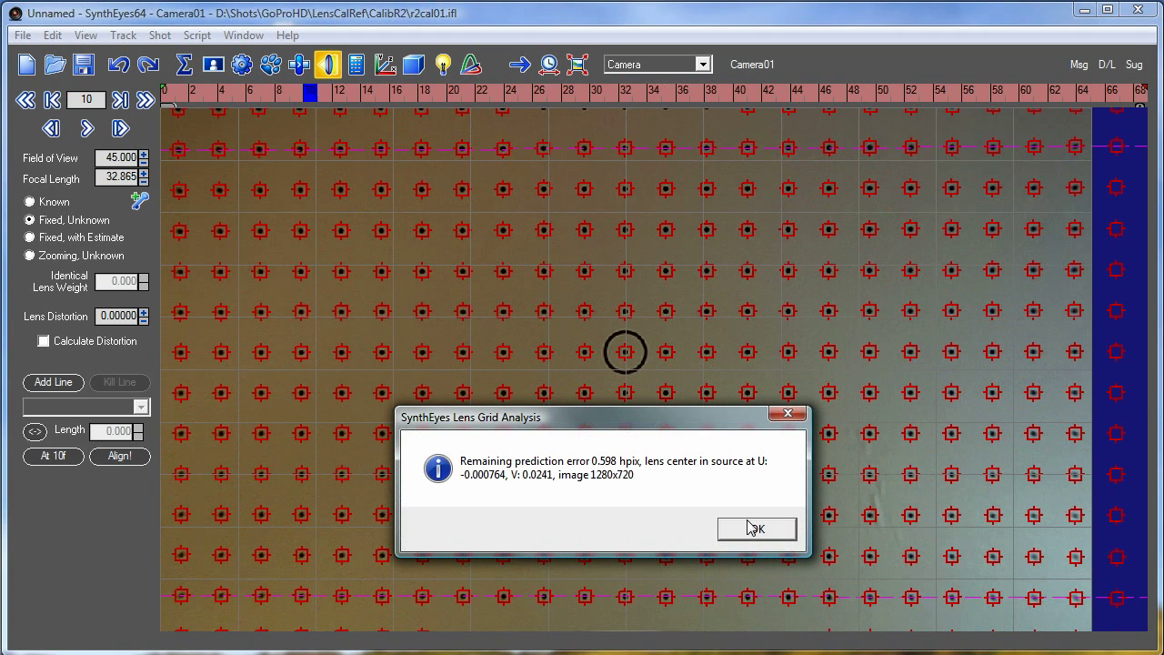
click(750, 533)
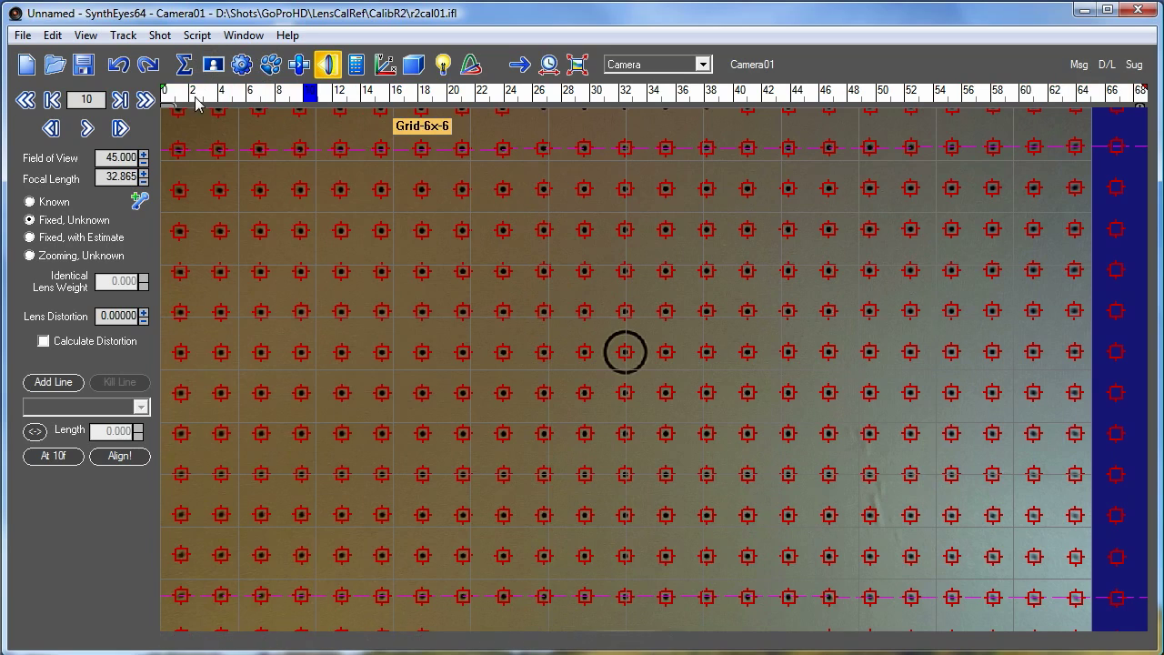
- Scrub the timeline forward and back to inspect the straightened grid across frames
drag(197, 103, 317, 108)
drag(318, 107, 940, 95)
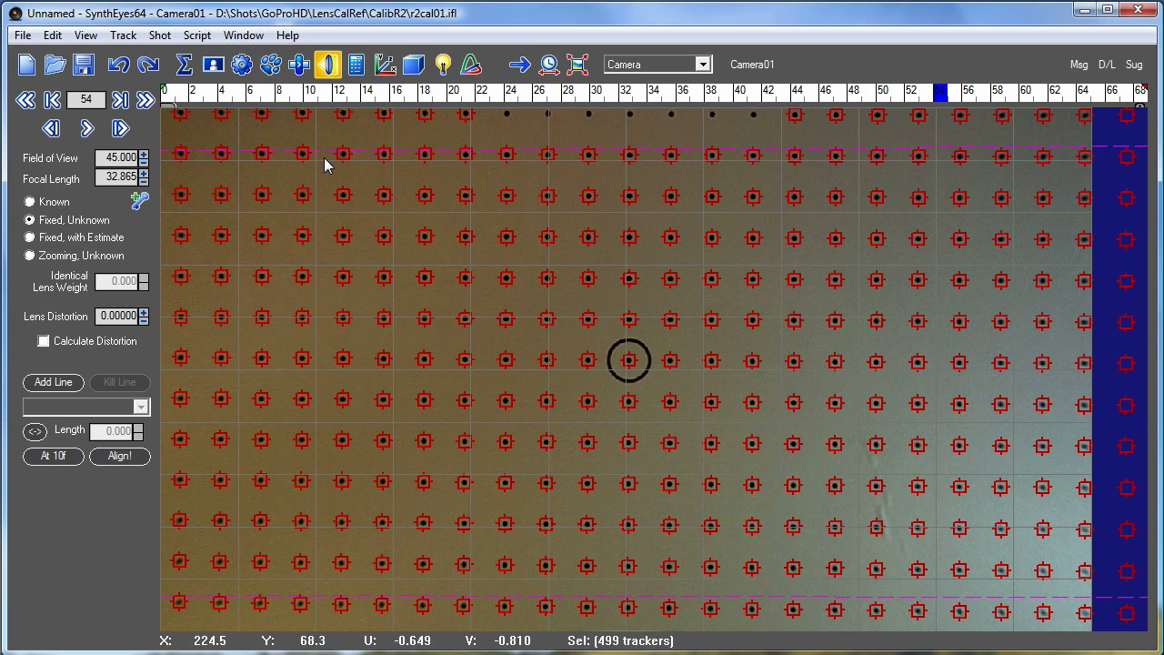
- Open Image Preparation's Lens settings and keep r2cal01 as the selected lens preset
key(p)
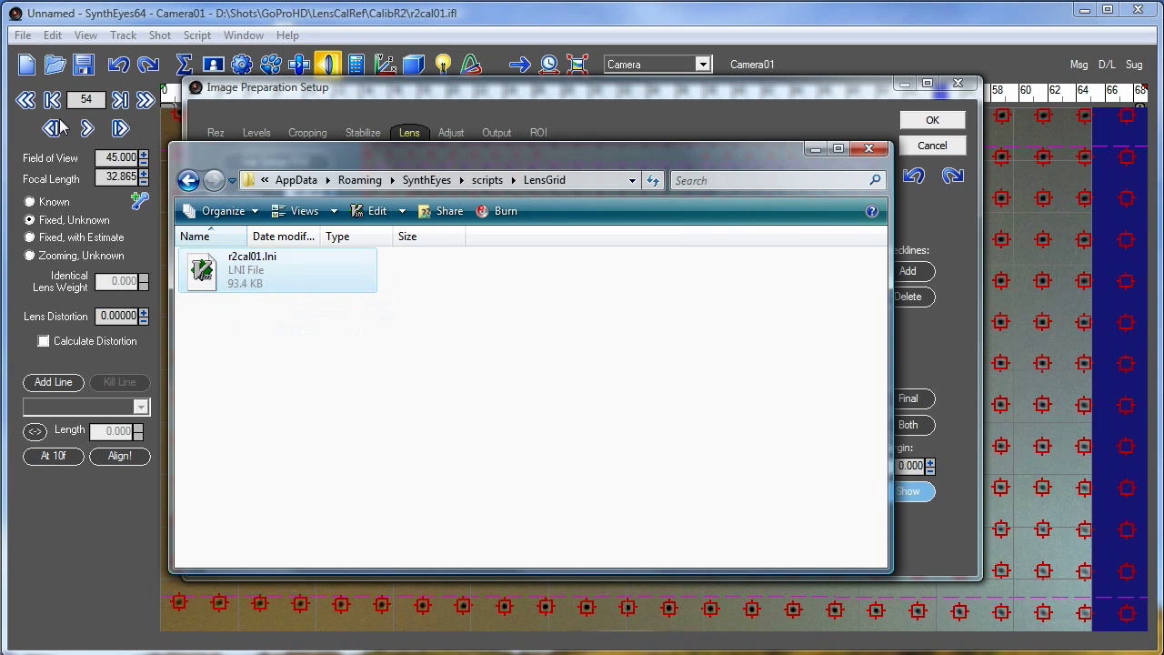
click(868, 148)
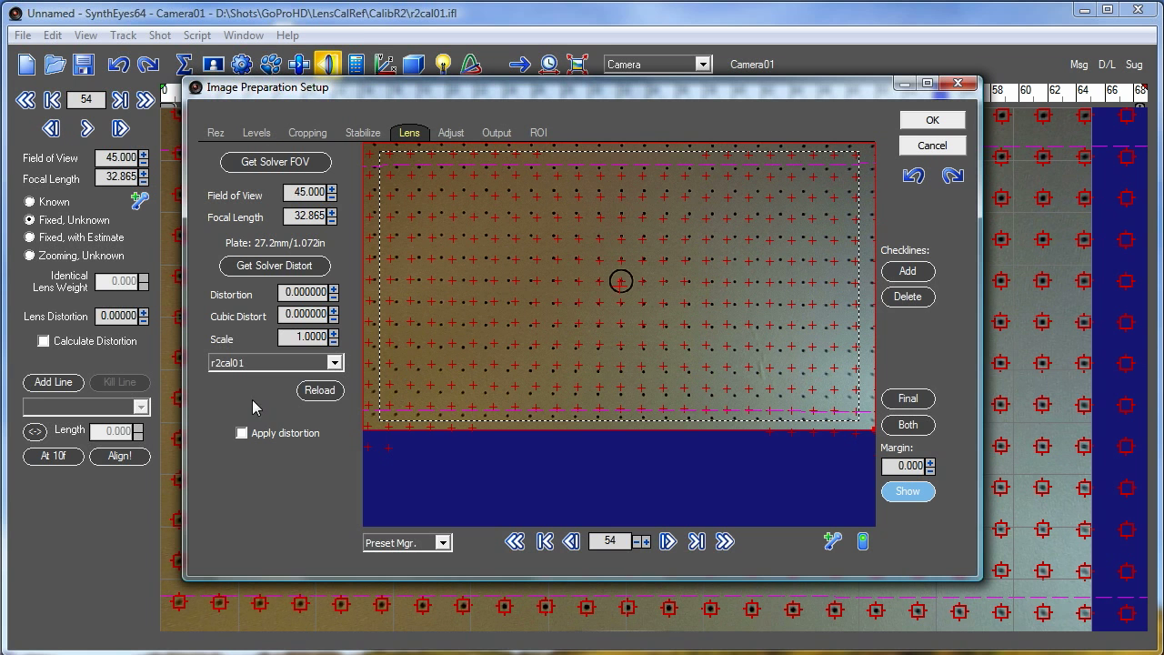
click(244, 364)
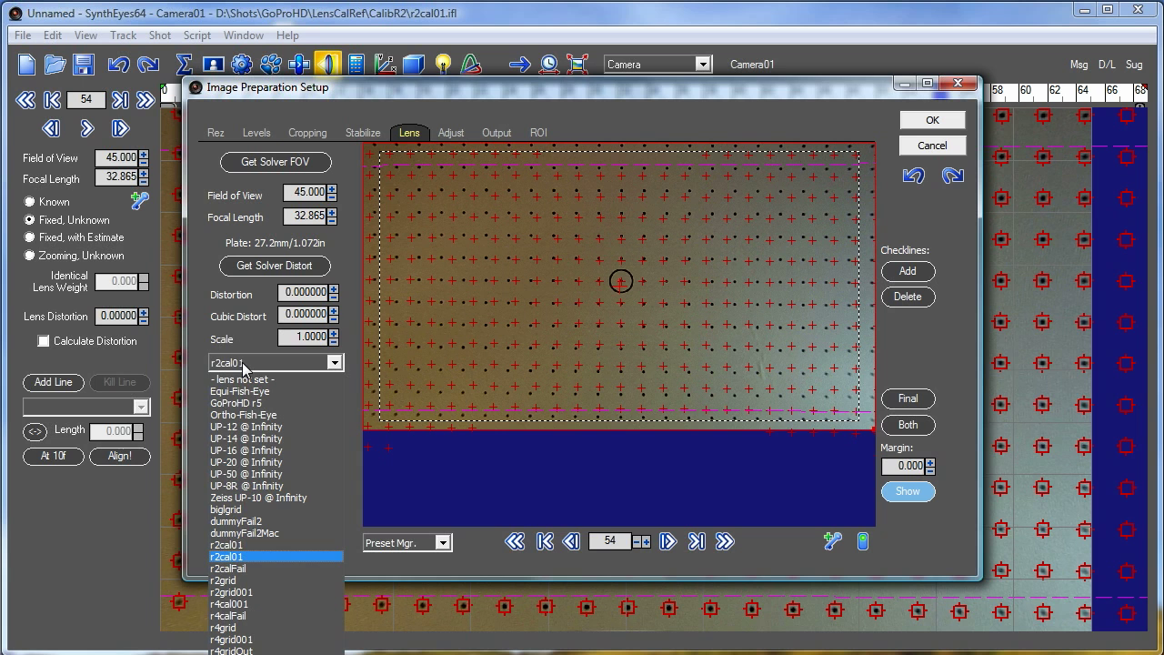
click(243, 366)
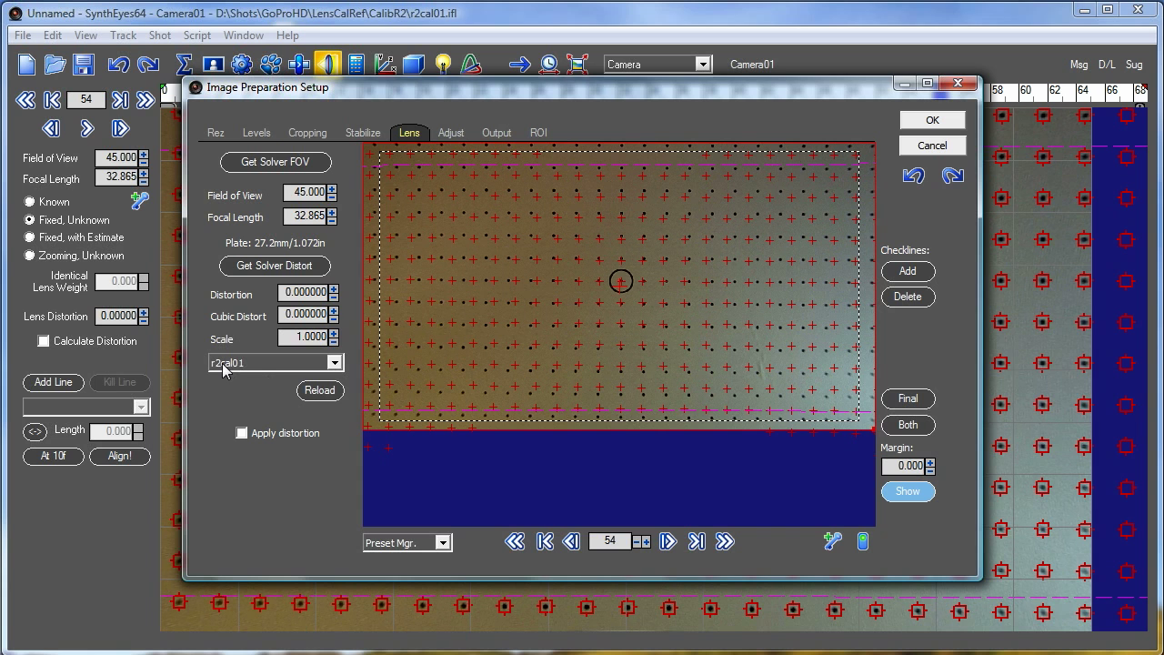
- Look through the Cropping, Stabilize, Lens and Adjust tabs, ending on Delta Zoom 0.9363
click(320, 138)
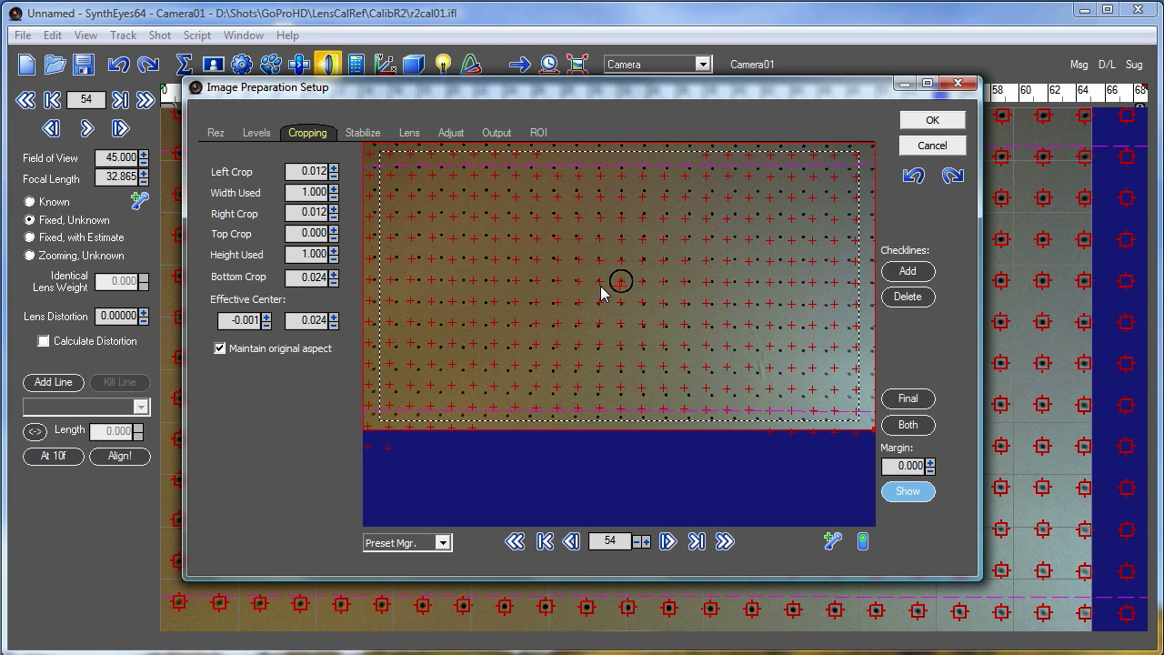
click(370, 136)
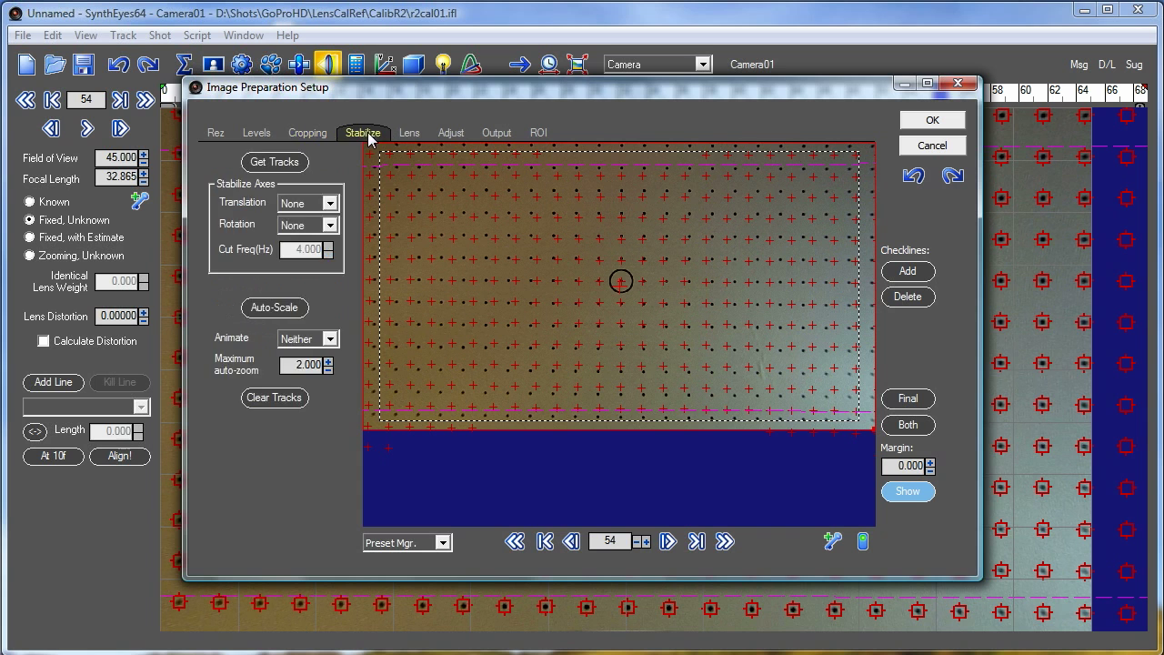
click(417, 137)
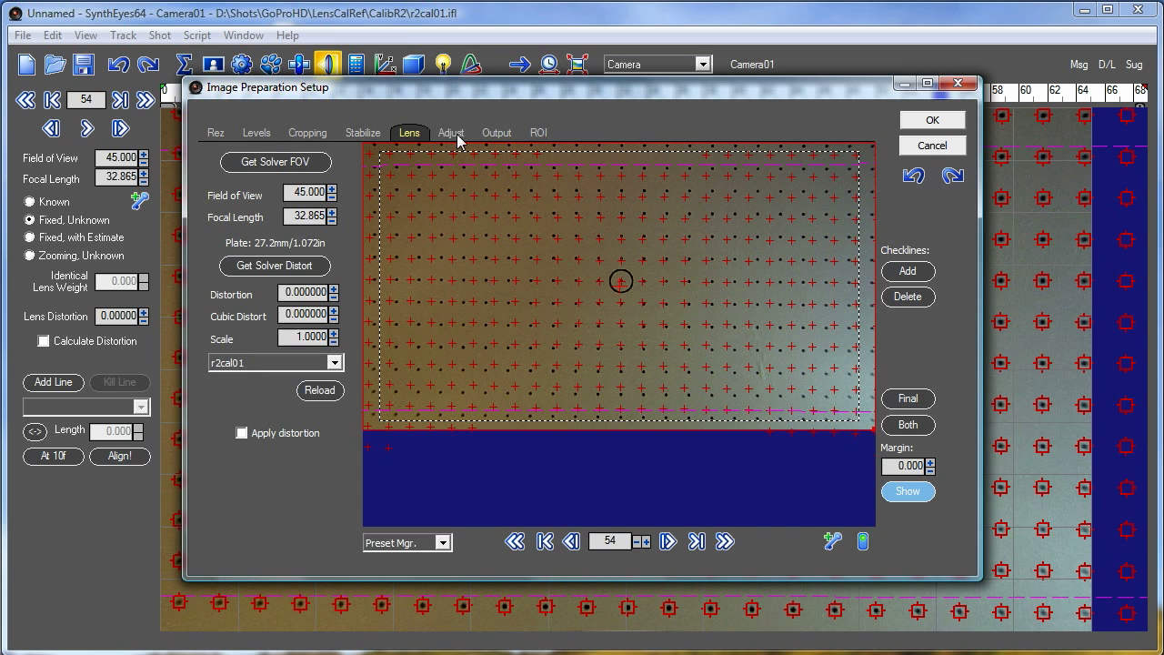
click(452, 135)
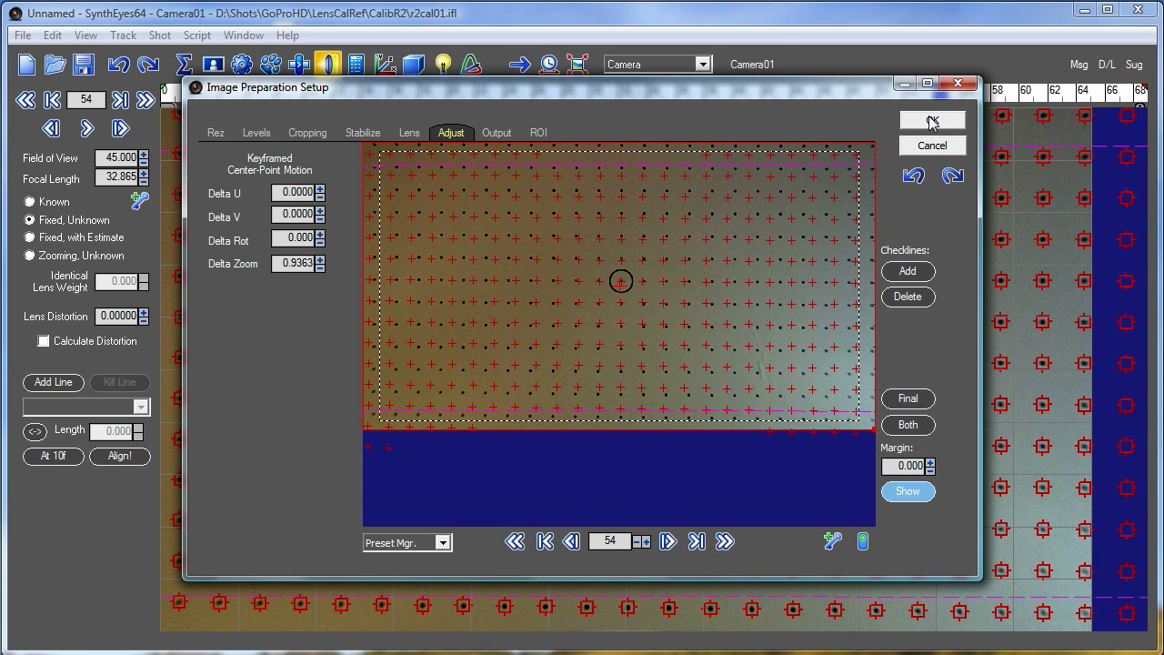
click(960, 85)
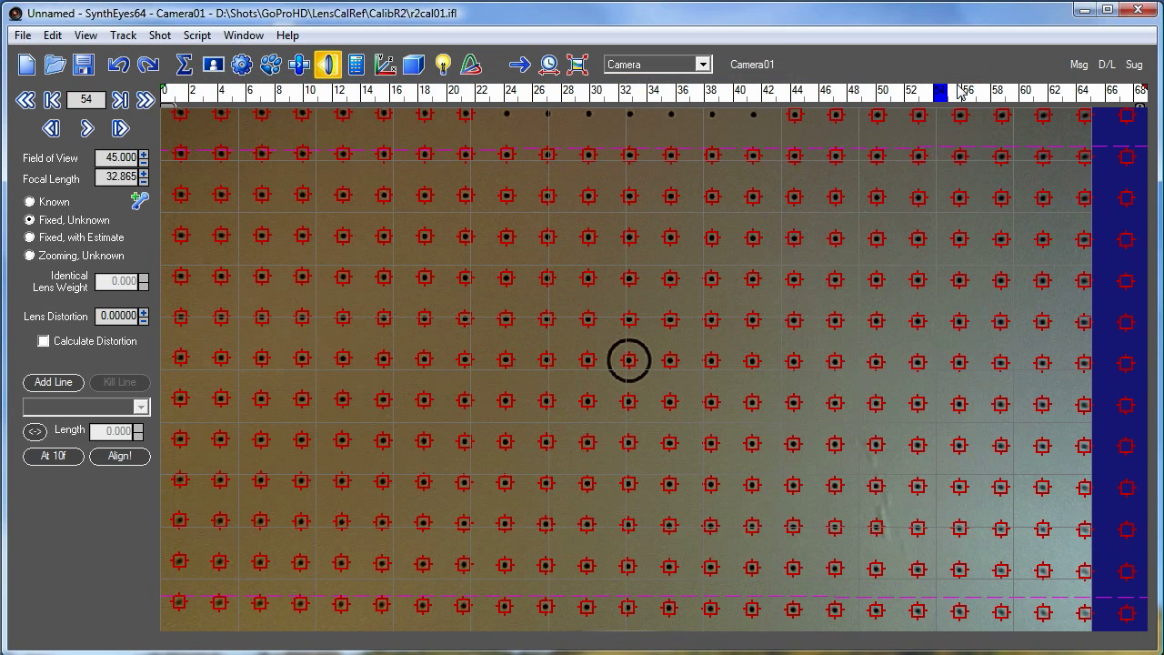